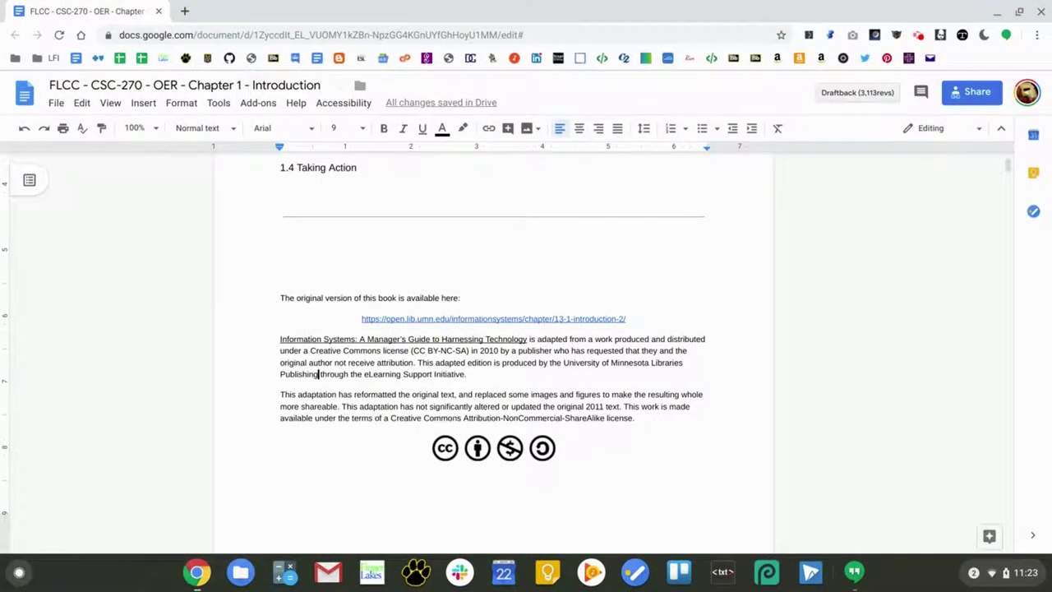
# Format the word "adapted" as 12-point bold dark red text.
pyautogui.click(465, 368)
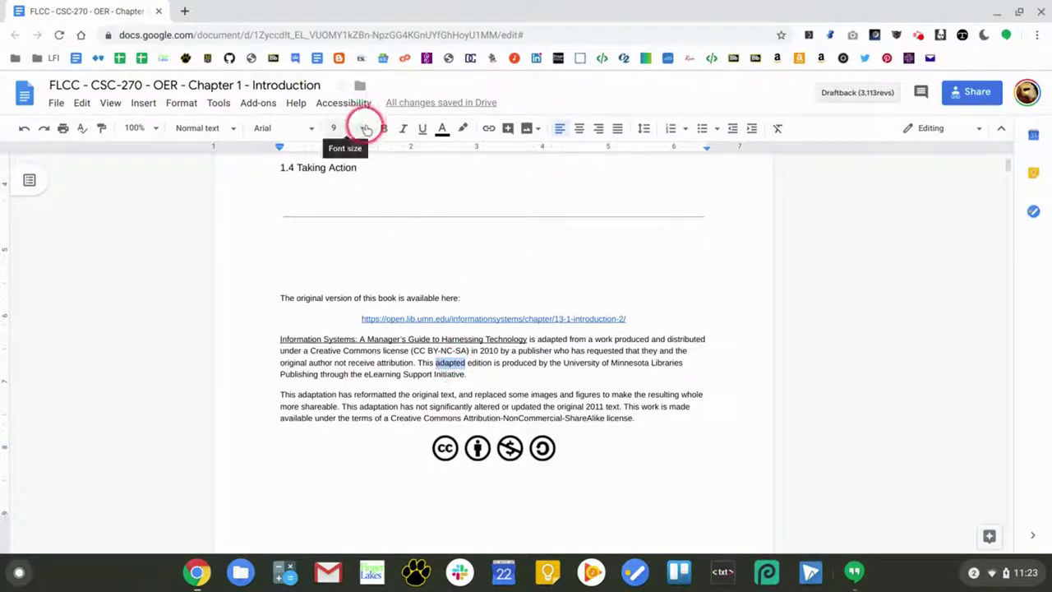
pyautogui.click(363, 128)
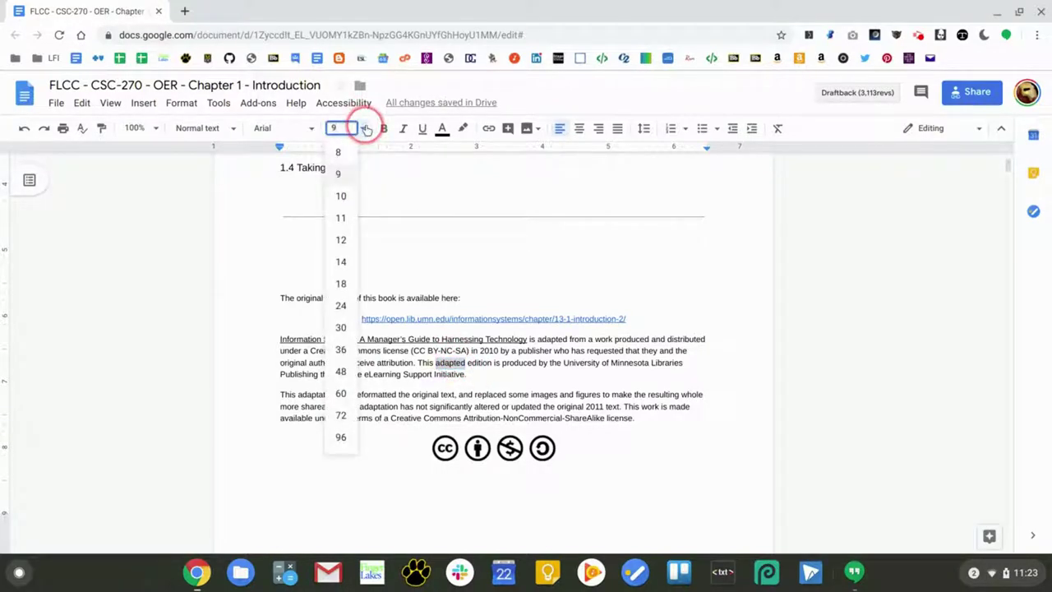
pyautogui.click(342, 240)
pyautogui.click(384, 128)
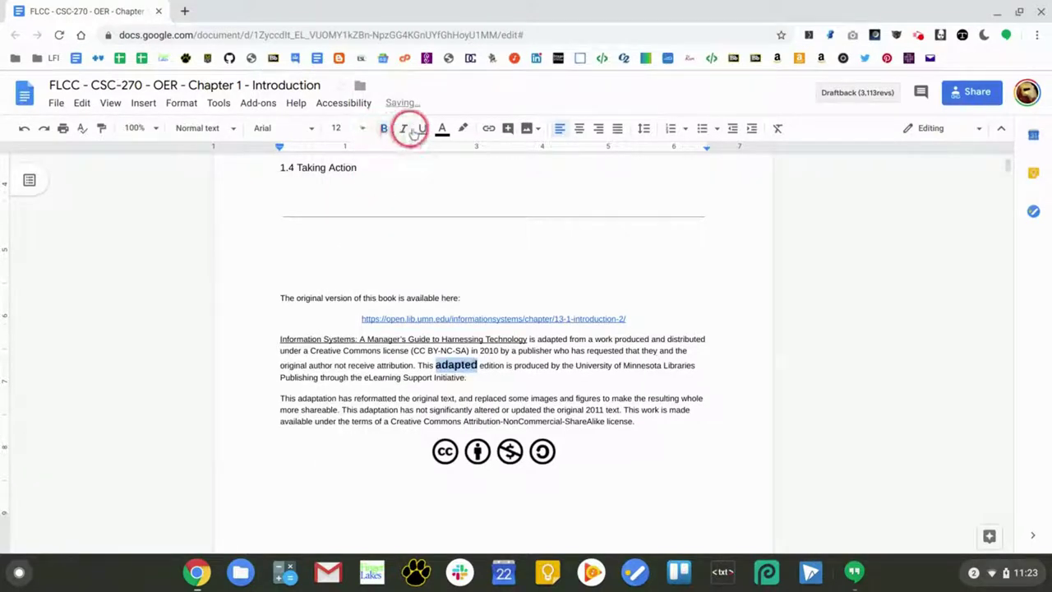
pyautogui.click(441, 130)
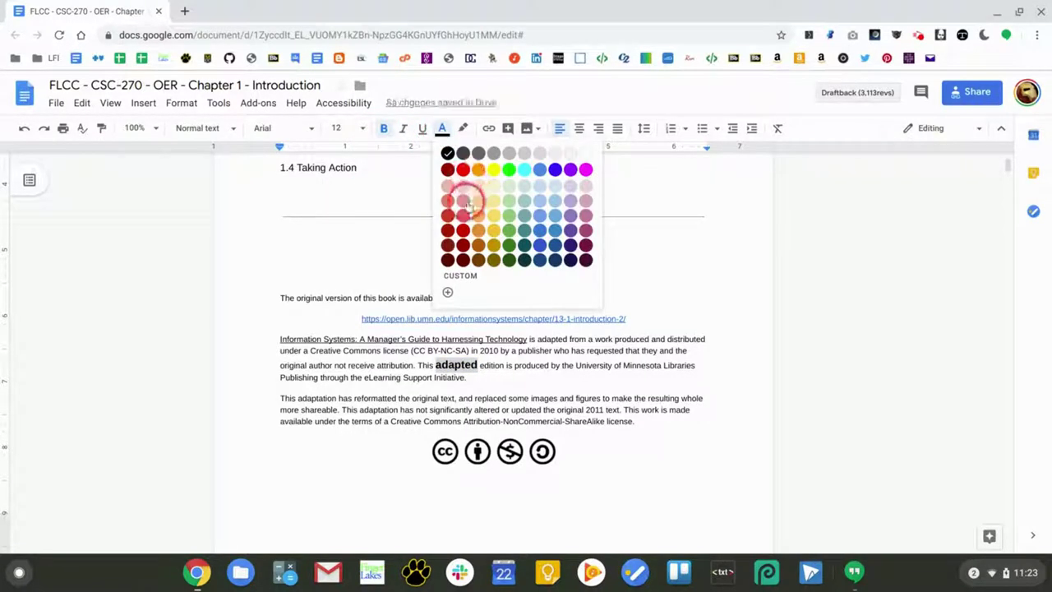
pyautogui.click(463, 237)
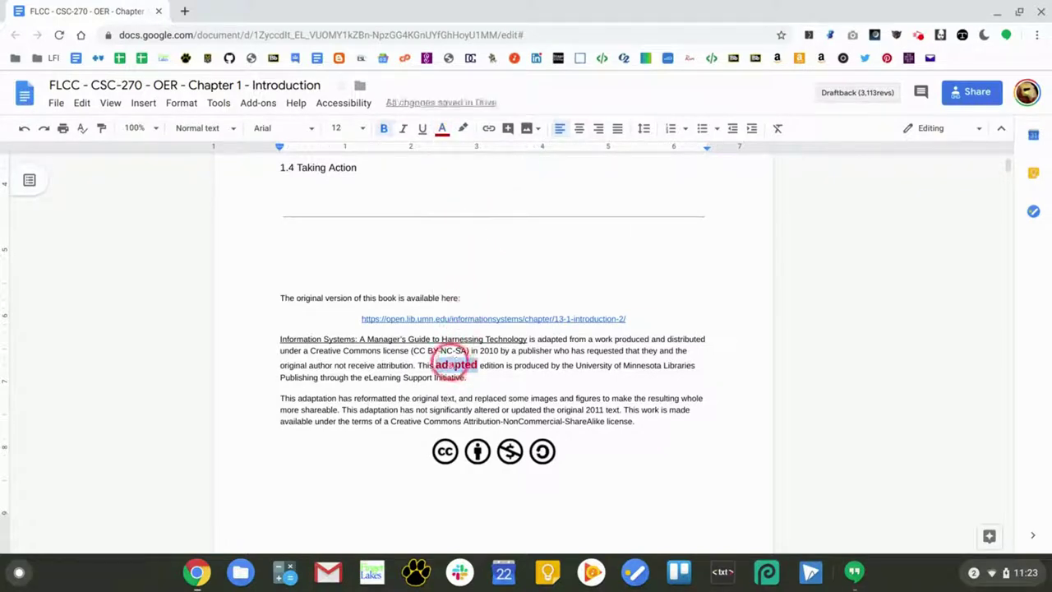
# Paint the style of "adapted" onto "This adaptation has reform" in the next paragraph.
pyautogui.click(101, 130)
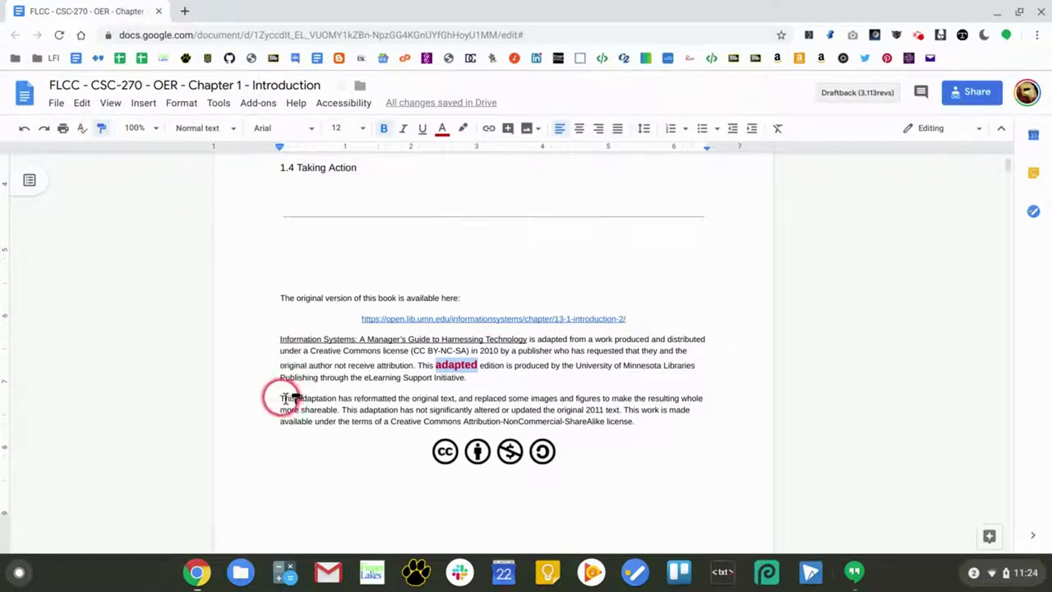
pyautogui.moveTo(283, 398); pyautogui.dragTo(388, 400)
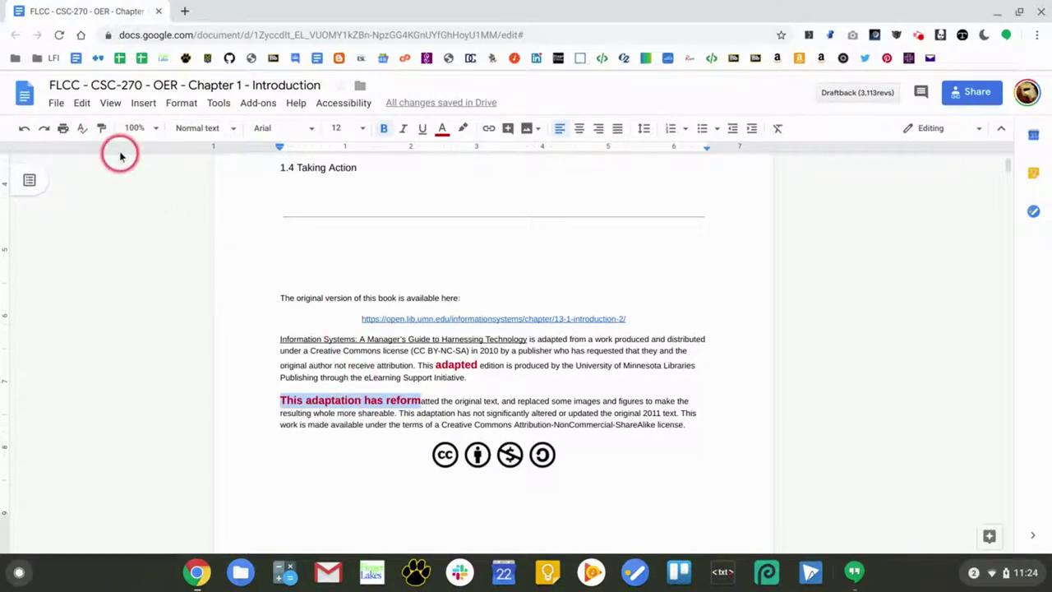
# Paint the bold red style onto "replaced" and "ttribution-NonCommercial-Sha" in the license sentence.
pyautogui.click(102, 129)
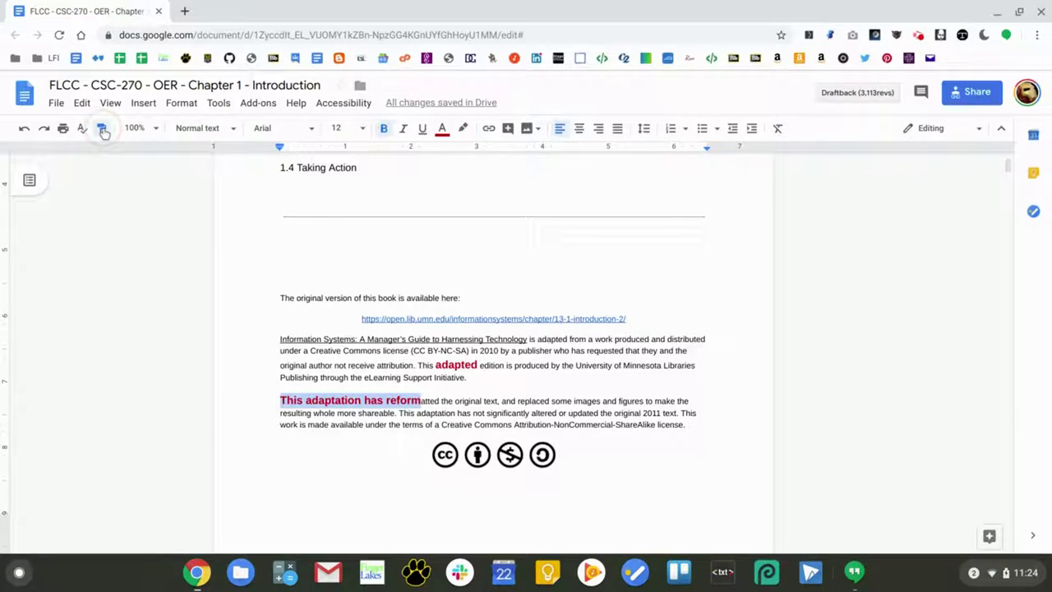
pyautogui.scroll(-1, 450, 336)
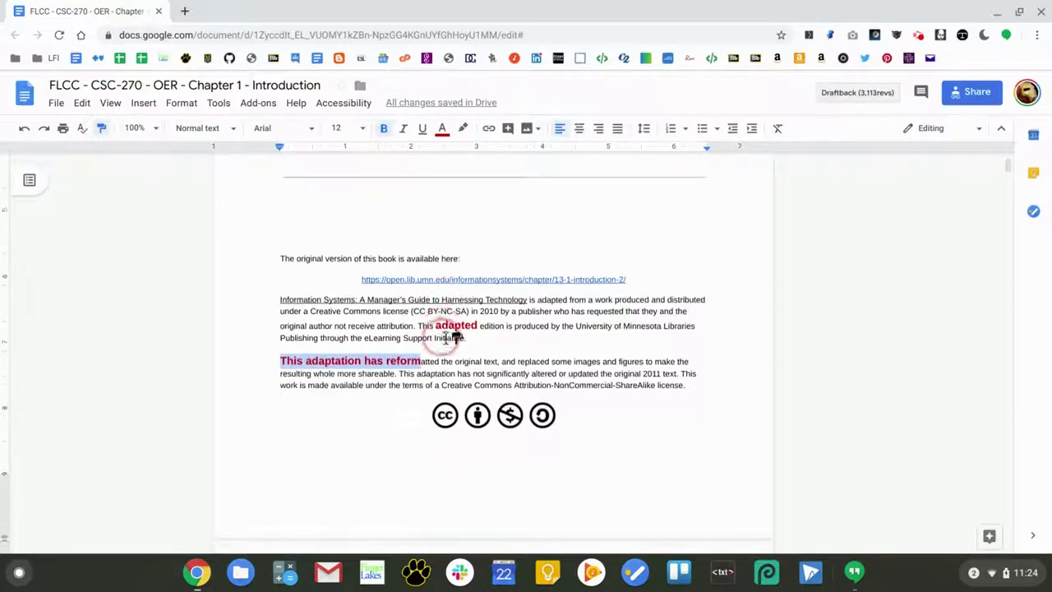
pyautogui.click(532, 360)
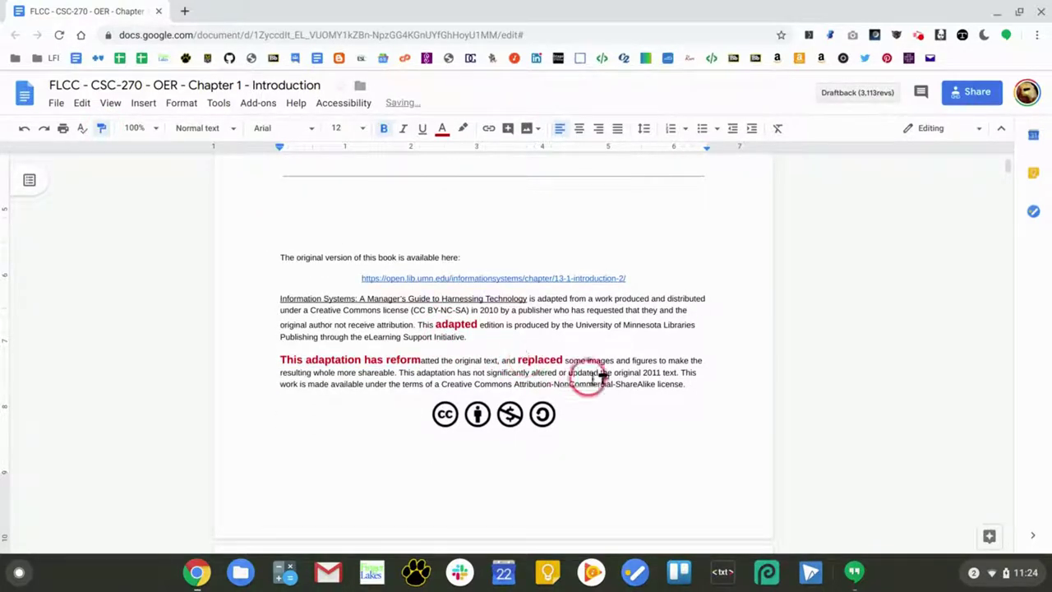
pyautogui.moveTo(520, 384)
pyautogui.mouseDown()
pyautogui.moveTo(641, 388)
pyautogui.moveTo(632, 387)
pyautogui.mouseUp()
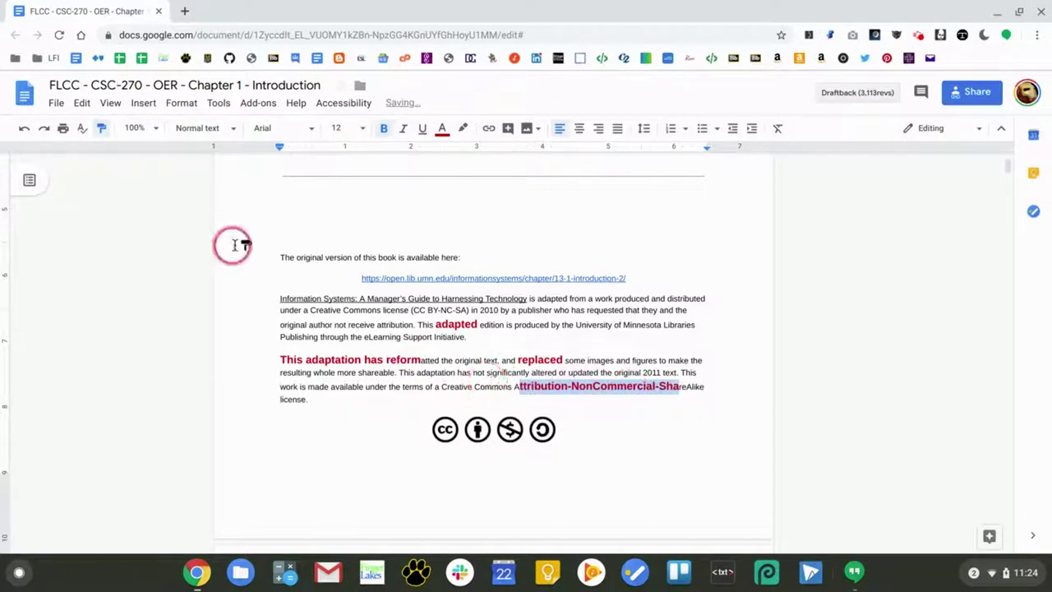